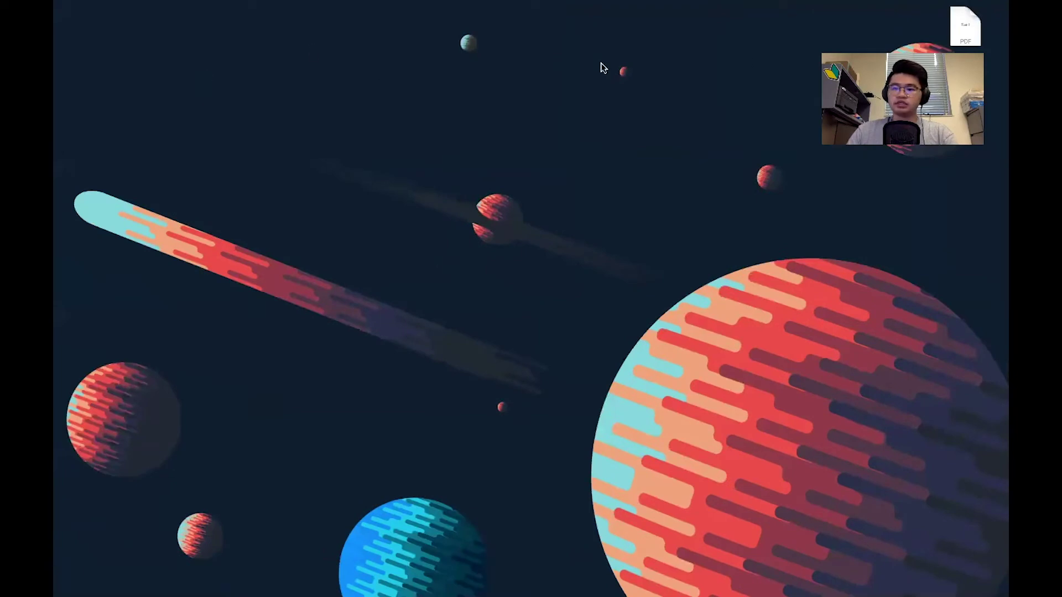
- Preview the Test 1 and Test 2 PDFs from the desktop, then close both
{"action": "double_click", "coordinate": [966, 25]}
{"action": "left_click_drag", "start_coordinate": [288, 33], "coordinate": [342, 83]}
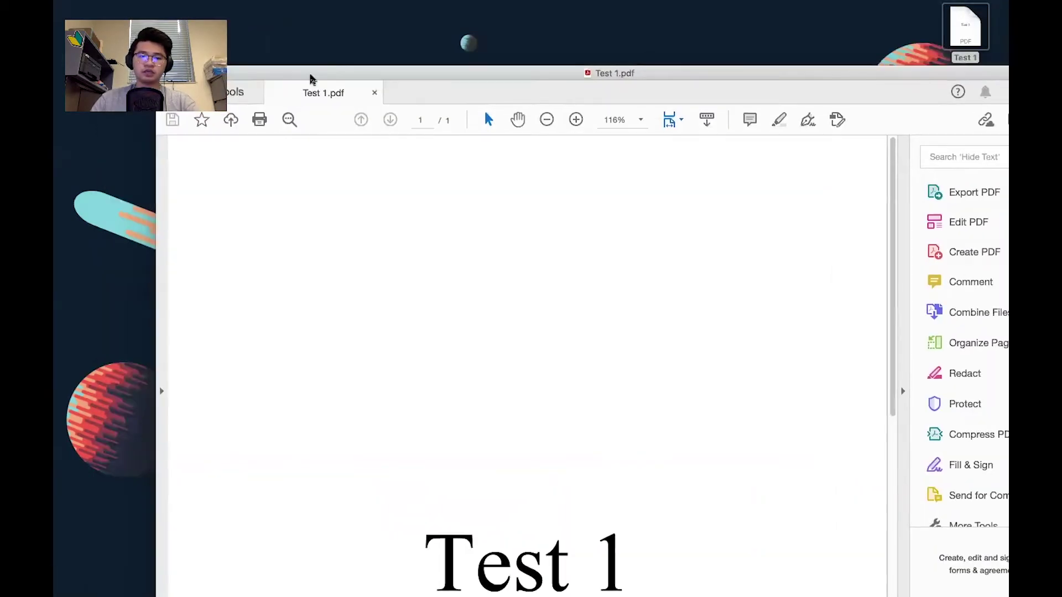
{"action": "left_click", "coordinate": [221, 145]}
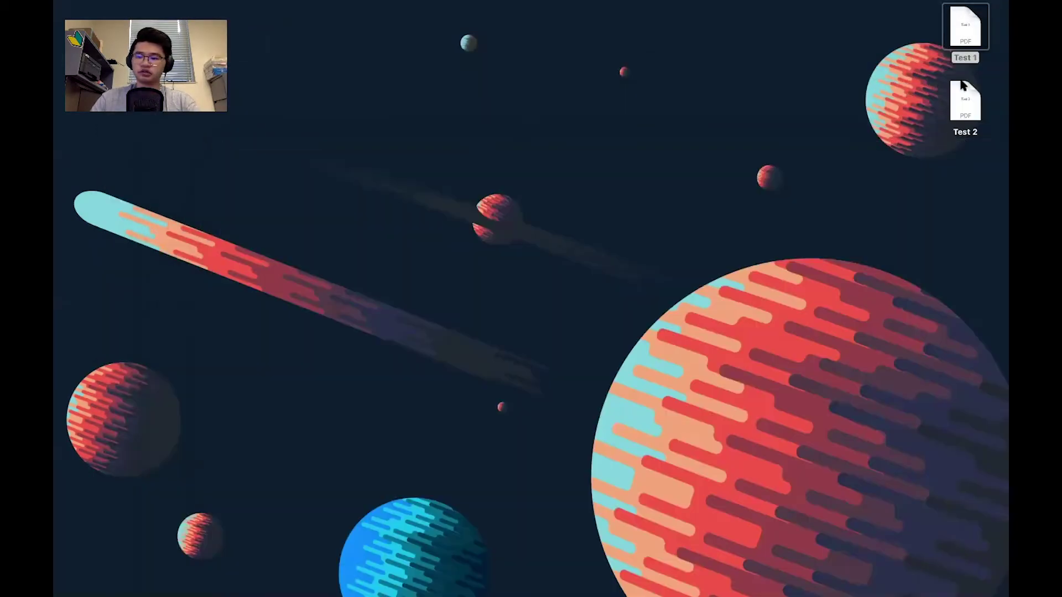
{"action": "left_click", "coordinate": [977, 107]}
{"action": "double_click", "coordinate": [977, 107]}
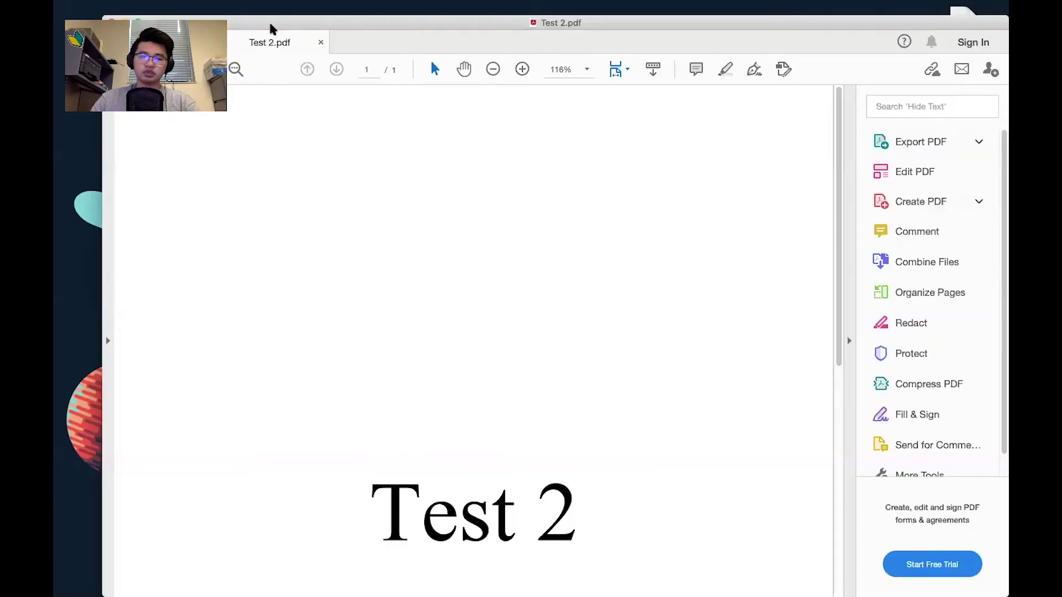
{"action": "left_click_drag", "start_coordinate": [273, 29], "coordinate": [331, 98]}
{"action": "scroll", "coordinate": [363, 249], "scroll_direction": "down", "scroll_amount": 10}
{"action": "double_click", "coordinate": [339, 95]}
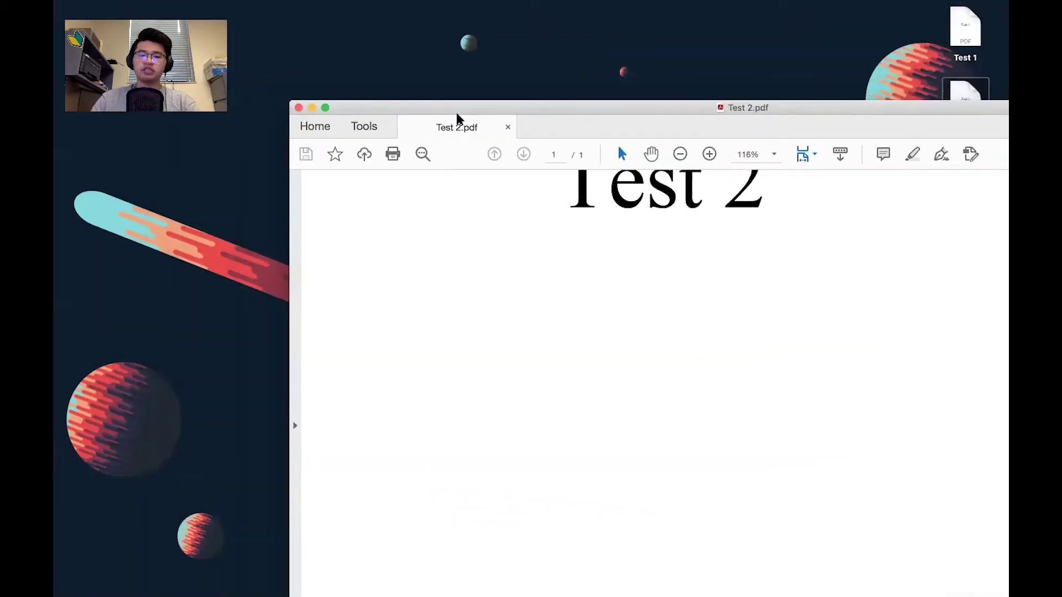
{"action": "left_click", "coordinate": [299, 108]}
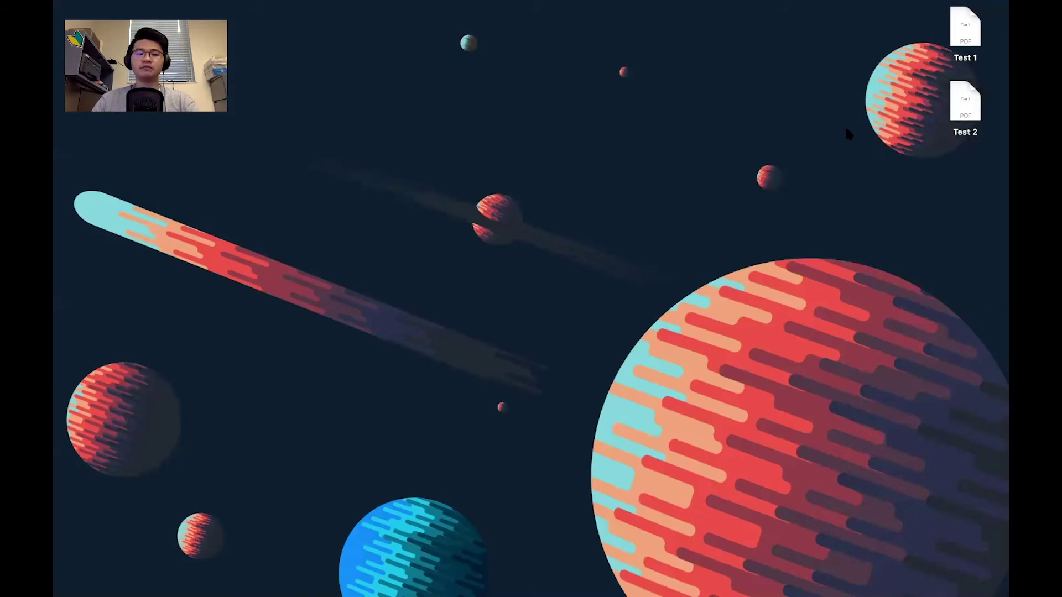
- Select, then deselect, the Test 1 and Test 2 files on the desktop
{"action": "left_click", "coordinate": [947, 54]}
{"action": "left_click", "coordinate": [896, 71]}
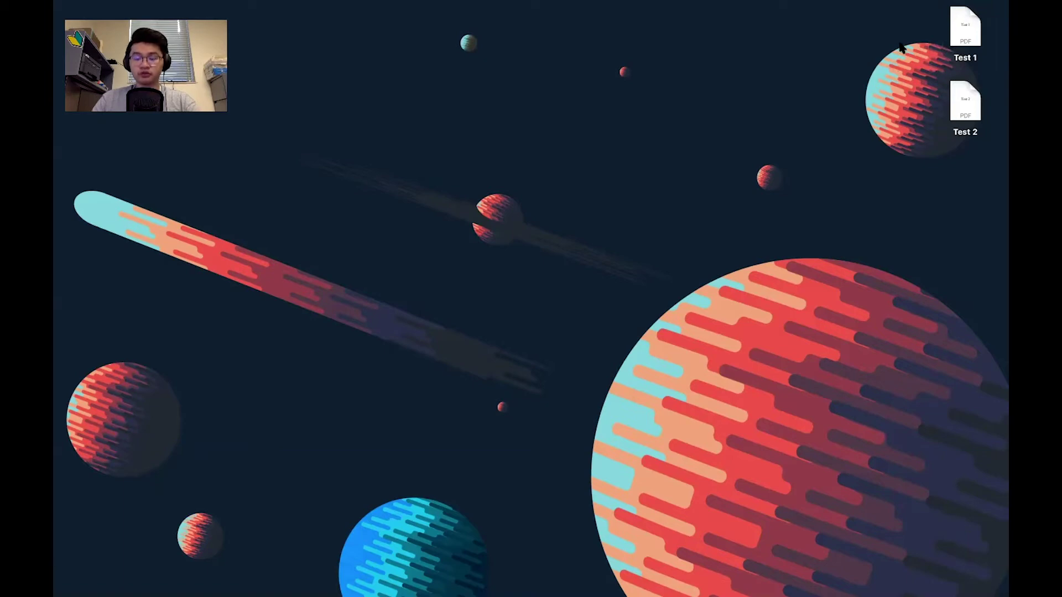
{"action": "left_click_drag", "start_coordinate": [911, 106], "coordinate": [972, 165]}
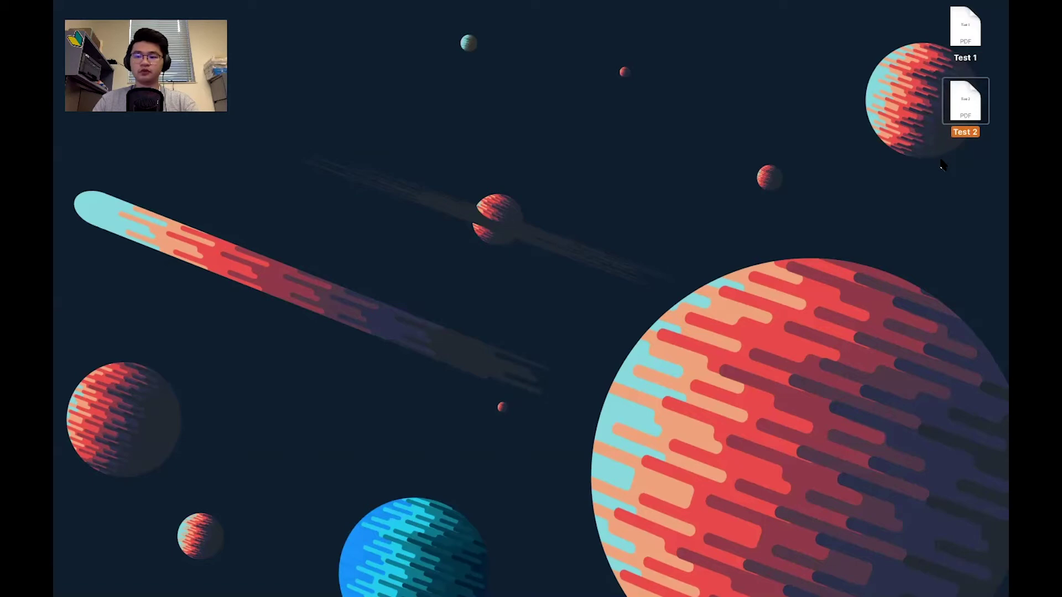
{"action": "left_click", "coordinate": [872, 168]}
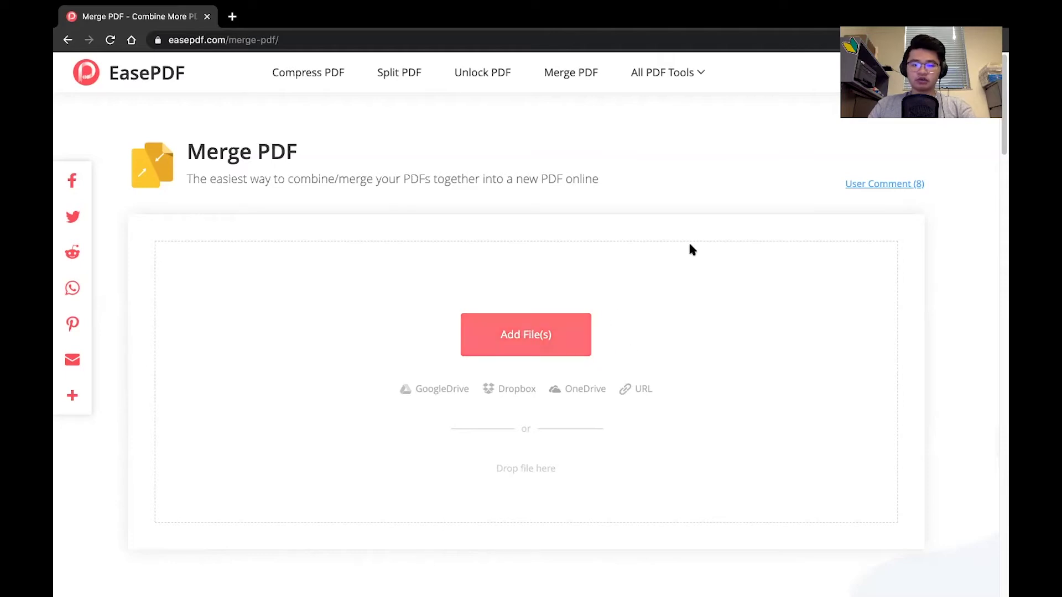
- Upload Test 1.pdf and Test 2.pdf from the Desktop into the merge tool
{"action": "left_click", "coordinate": [526, 331]}
{"action": "left_click_drag", "start_coordinate": [512, 97], "coordinate": [408, 59]}
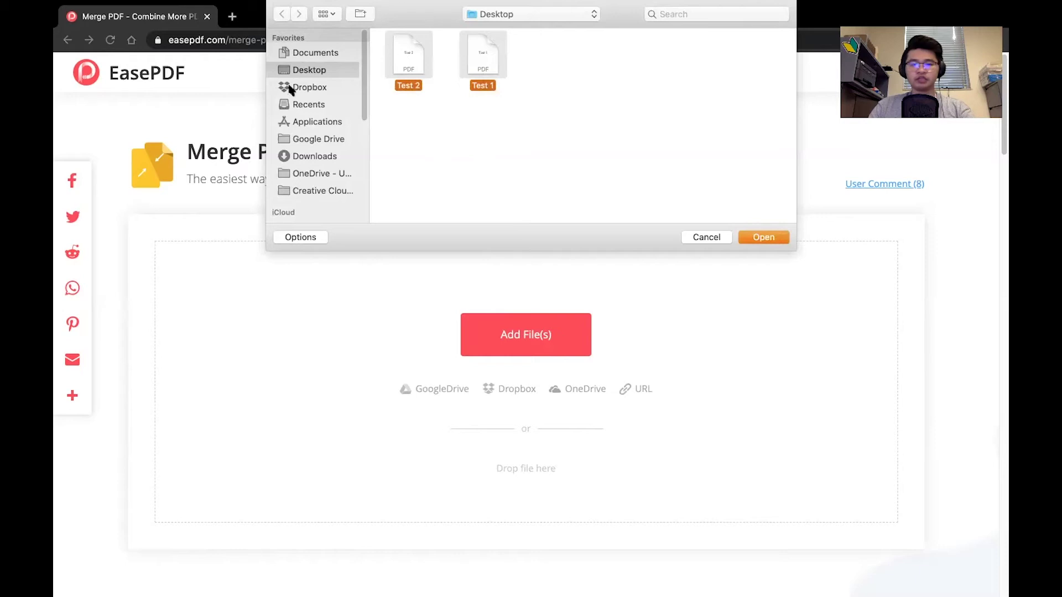
{"action": "left_click", "coordinate": [760, 236]}
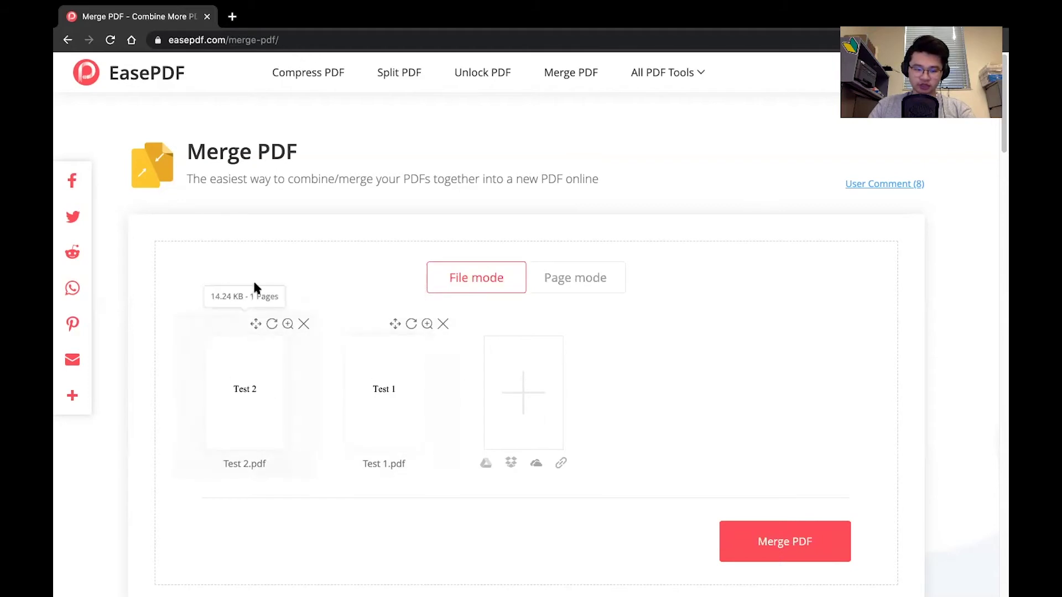
{"action": "left_click", "coordinate": [271, 324]}
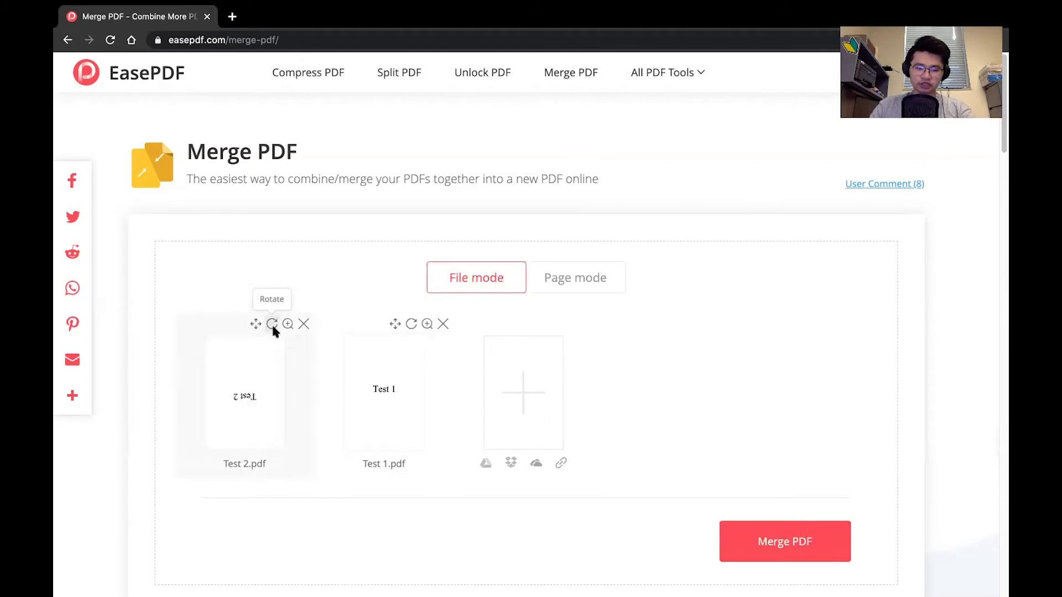
{"action": "left_click", "coordinate": [272, 325]}
{"action": "left_click", "coordinate": [272, 327]}
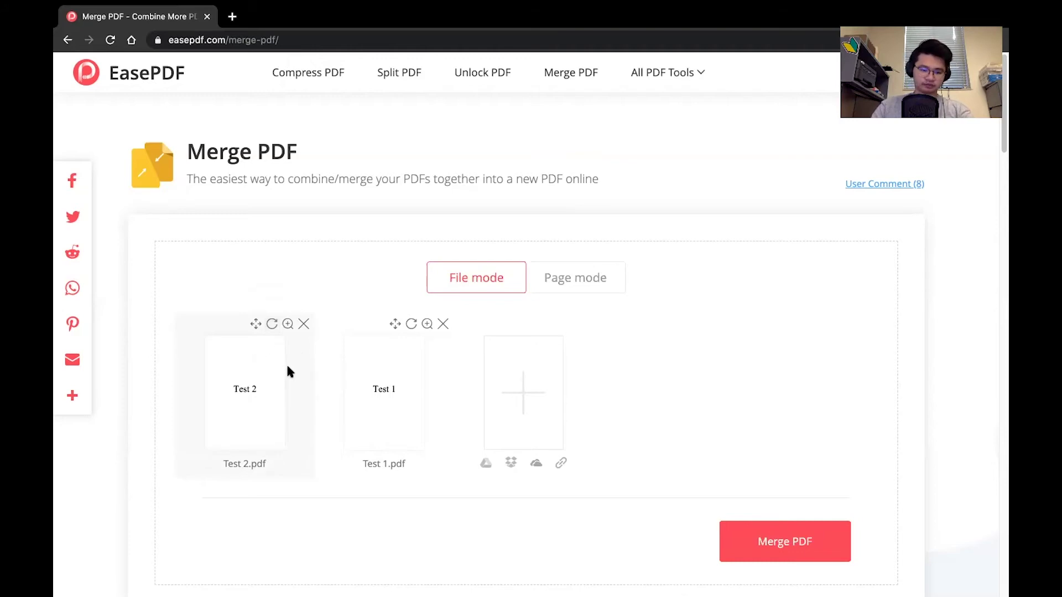
{"action": "left_click", "coordinate": [287, 325]}
{"action": "scroll", "coordinate": [603, 260], "scroll_direction": "down", "scroll_amount": 3}
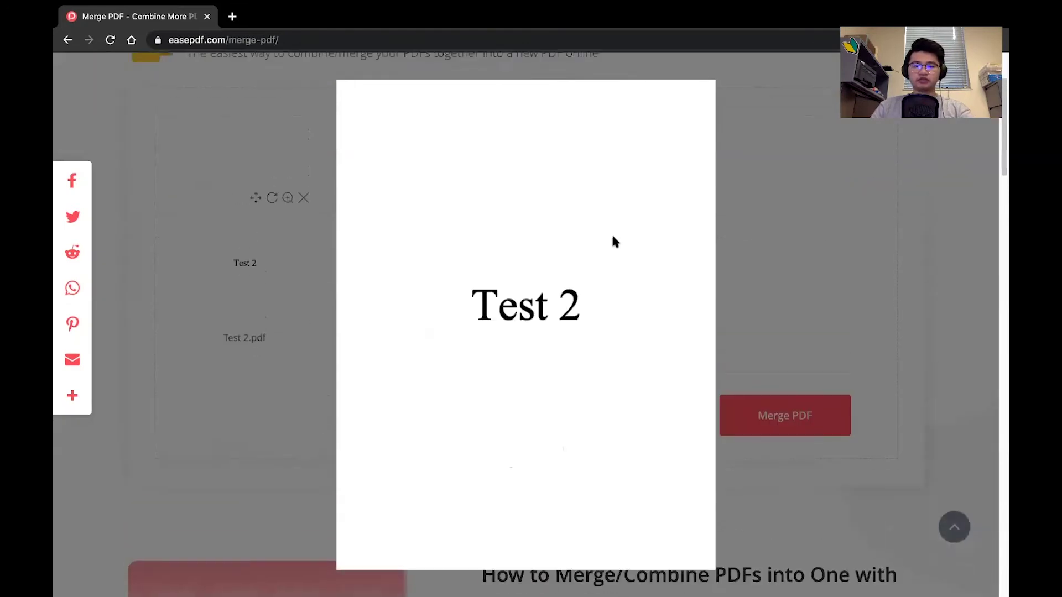
{"action": "scroll", "coordinate": [612, 233], "scroll_direction": "up", "scroll_amount": 3}
{"action": "left_click", "coordinate": [840, 186]}
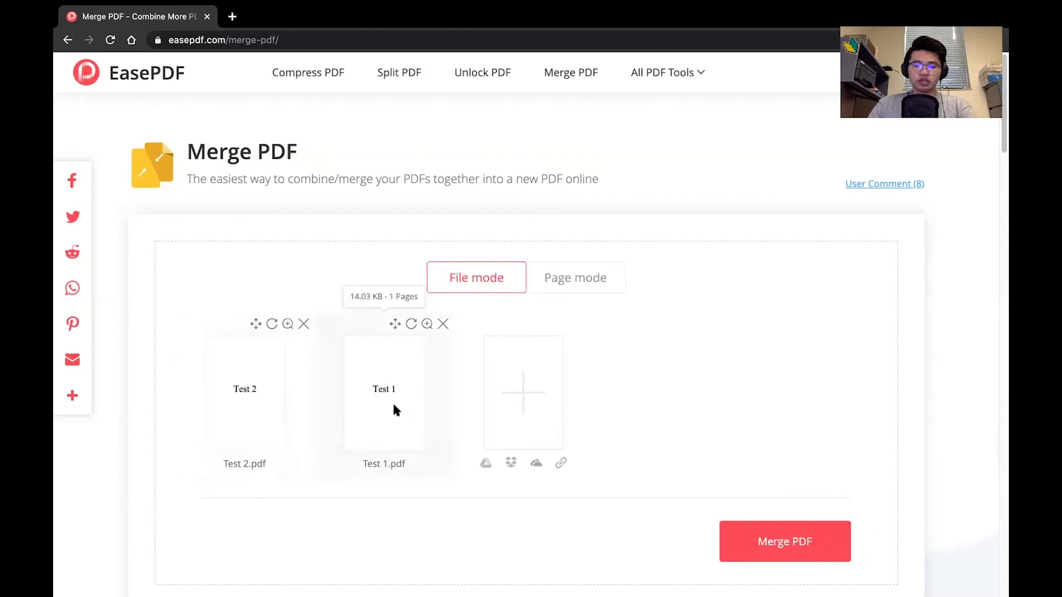
- Drag Test 1.pdf ahead of Test 2.pdf in the merge list
{"action": "left_click_drag", "start_coordinate": [393, 403], "coordinate": [254, 400]}
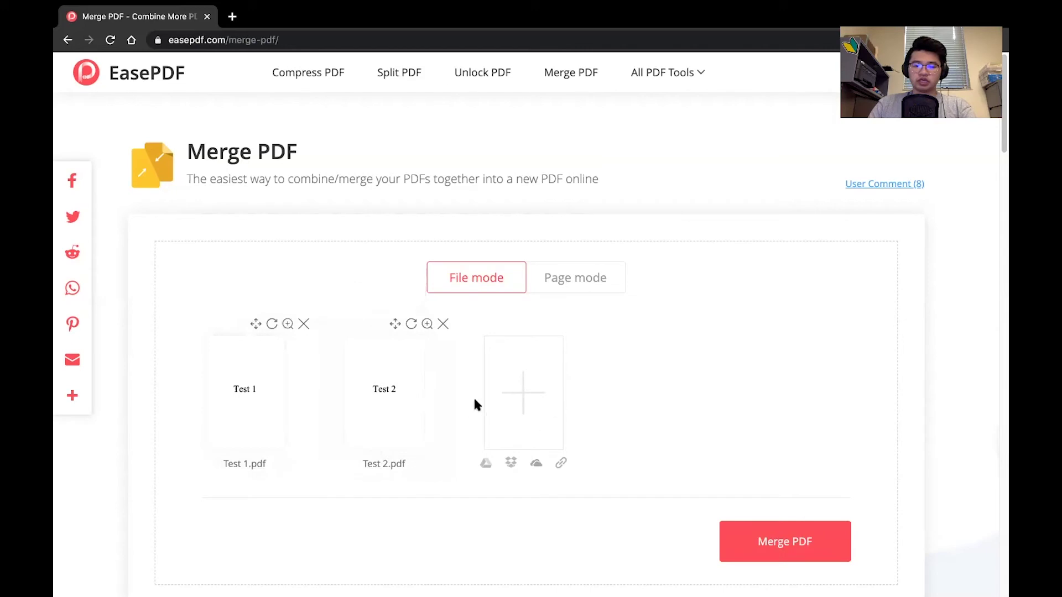
{"action": "left_click", "coordinate": [521, 396]}
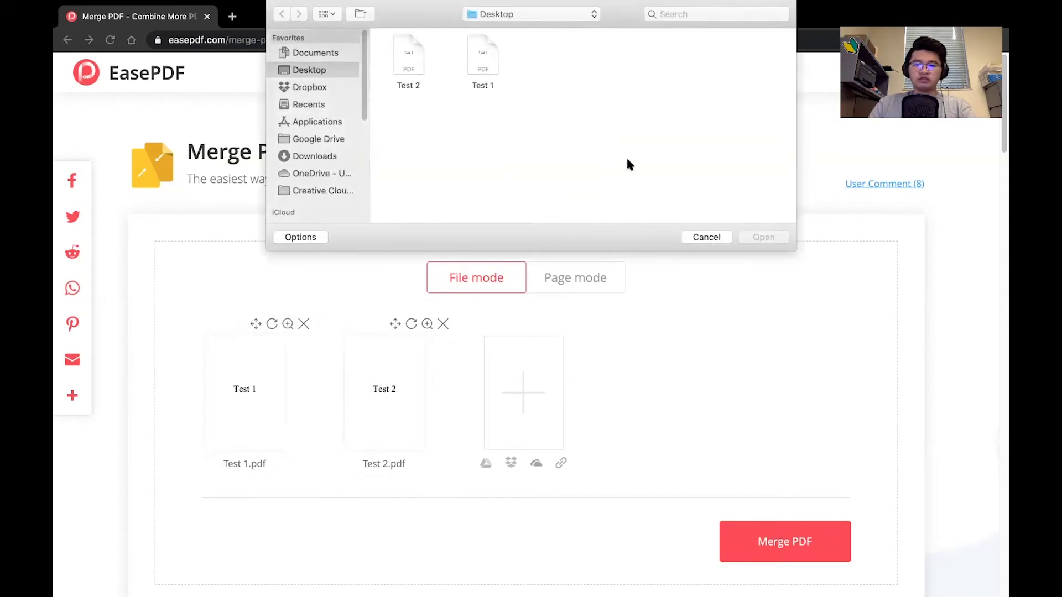
{"action": "left_click", "coordinate": [703, 237]}
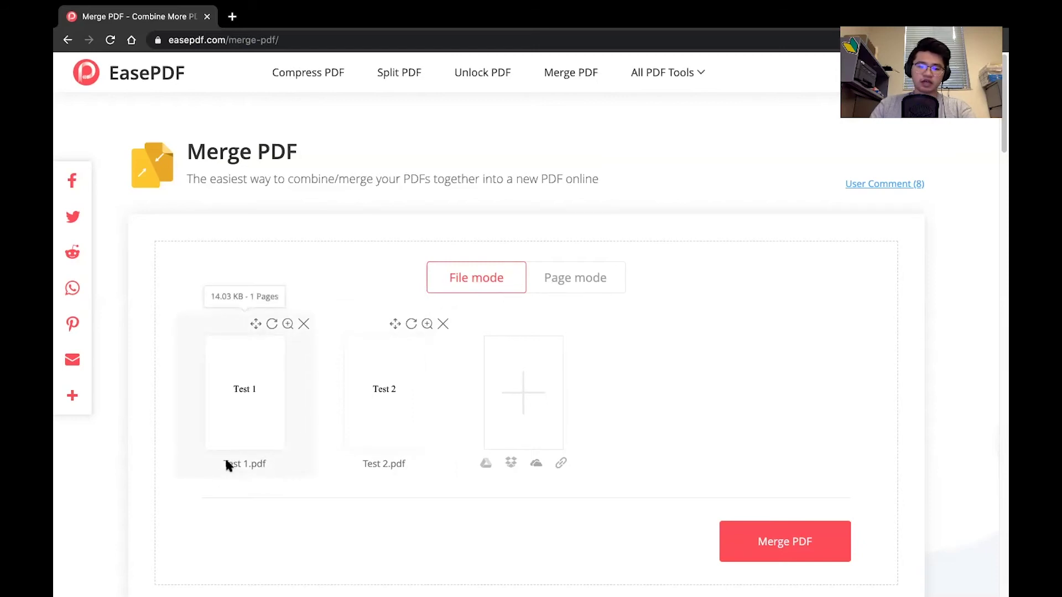
- Check the order in Page mode, then return to File mode
{"action": "left_click", "coordinate": [594, 283]}
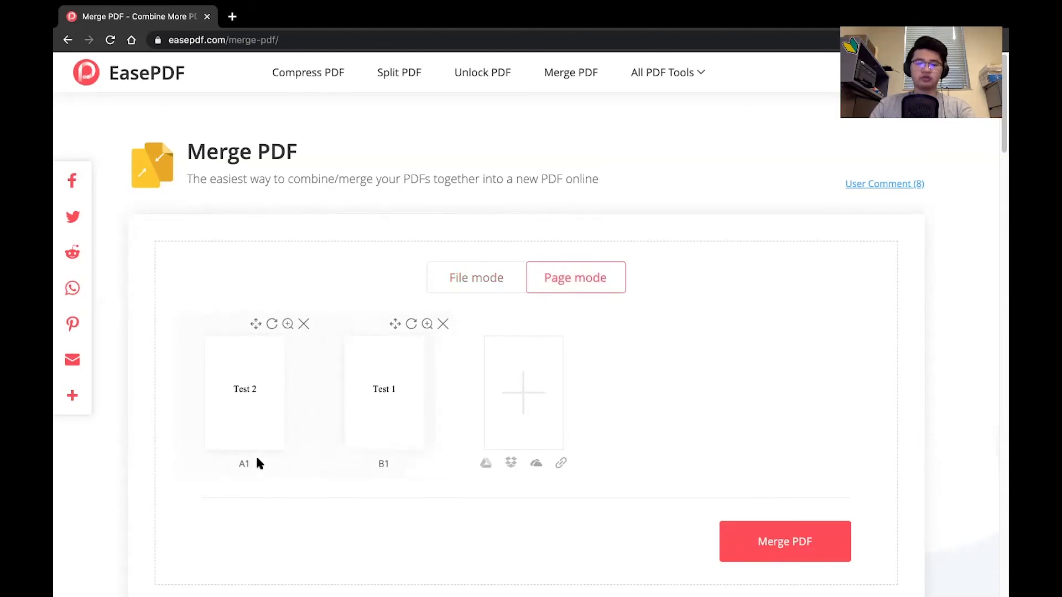
{"action": "left_click", "coordinate": [479, 289]}
{"action": "scroll", "coordinate": [630, 315], "scroll_direction": "down", "scroll_amount": 1}
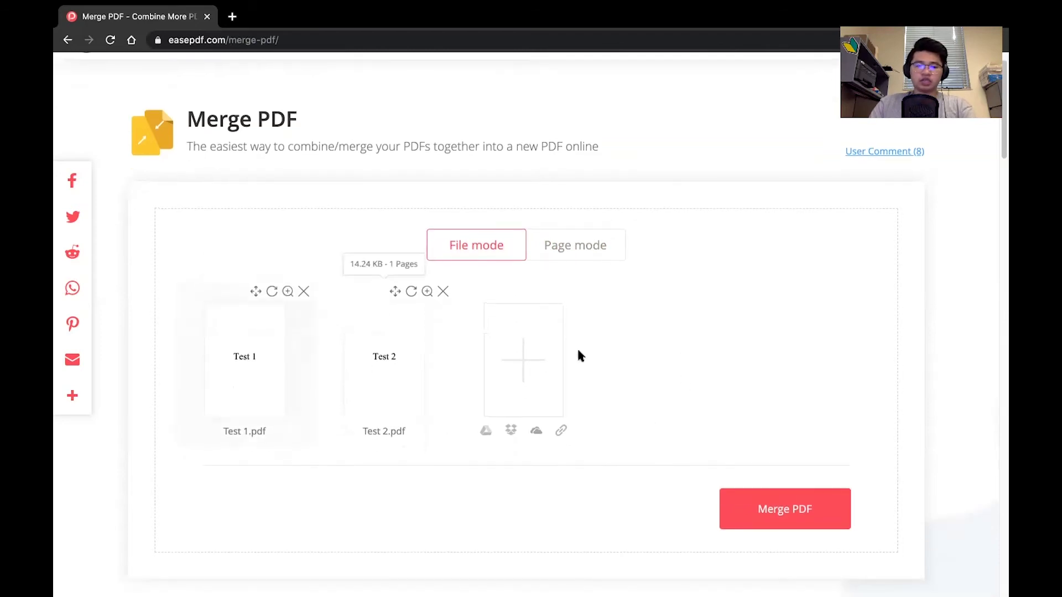
- Merge both PDFs and download Test 1 by EasePDF(merge).pdf
{"action": "left_click", "coordinate": [770, 514]}
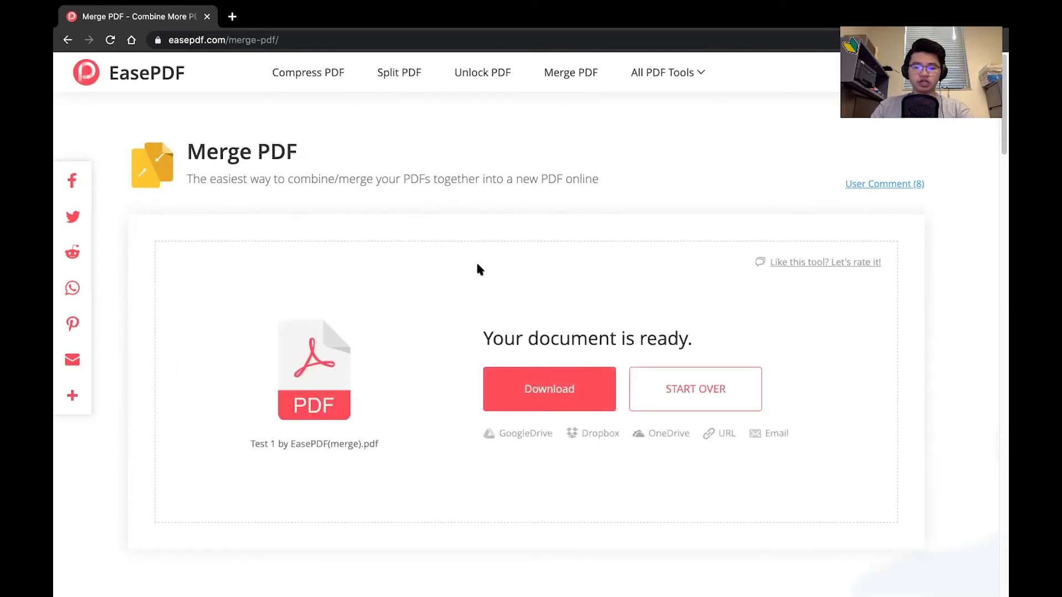
{"action": "left_click", "coordinate": [565, 381]}
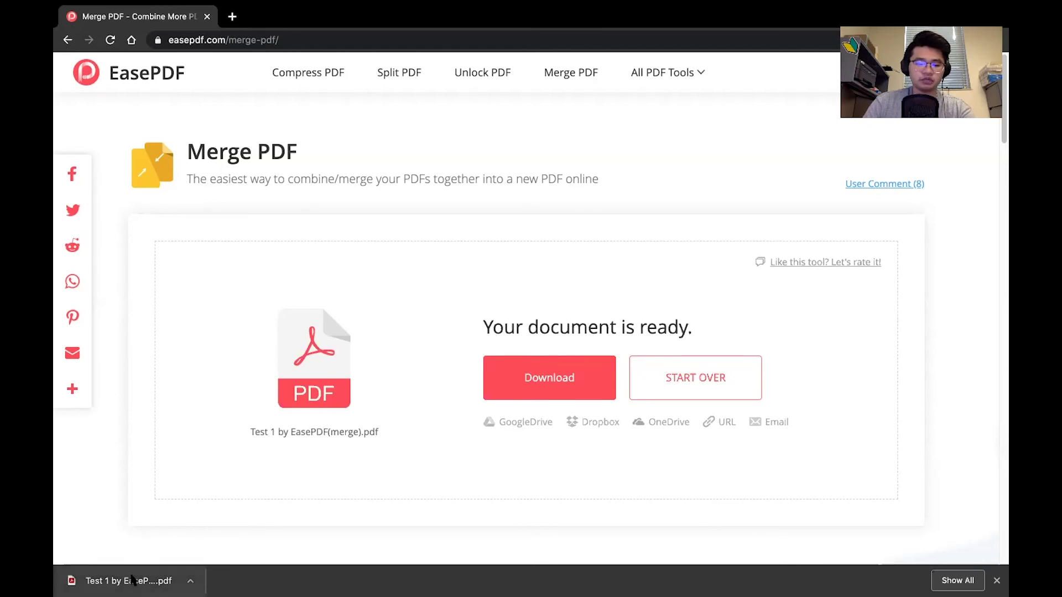
- Open the downloaded merged PDF and scroll through its Test 1 and Test 2 pages
{"action": "left_click", "coordinate": [131, 582]}
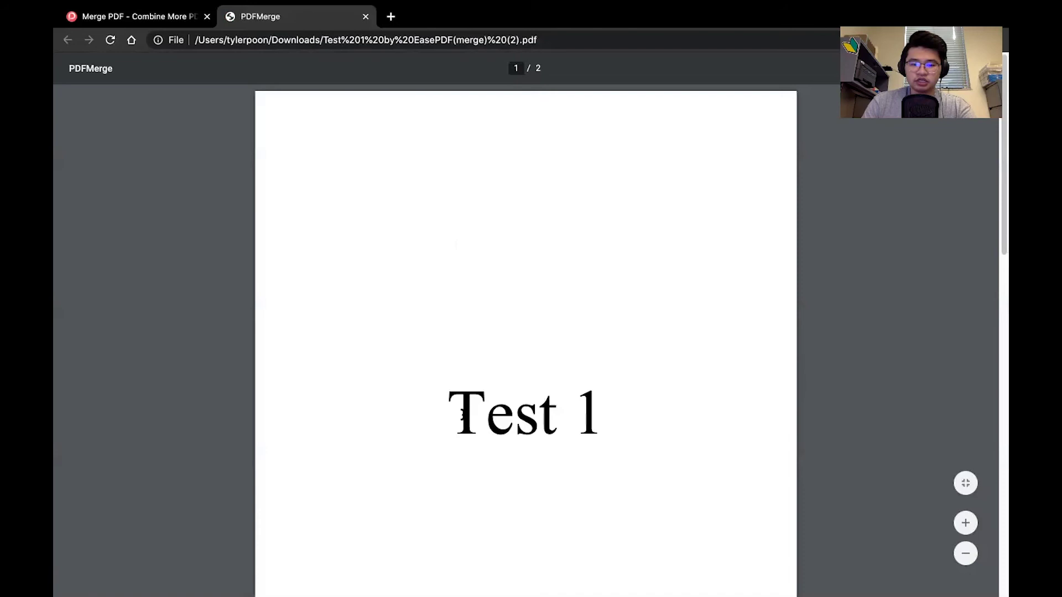
{"action": "scroll", "coordinate": [609, 402], "scroll_direction": "down", "scroll_amount": 10}
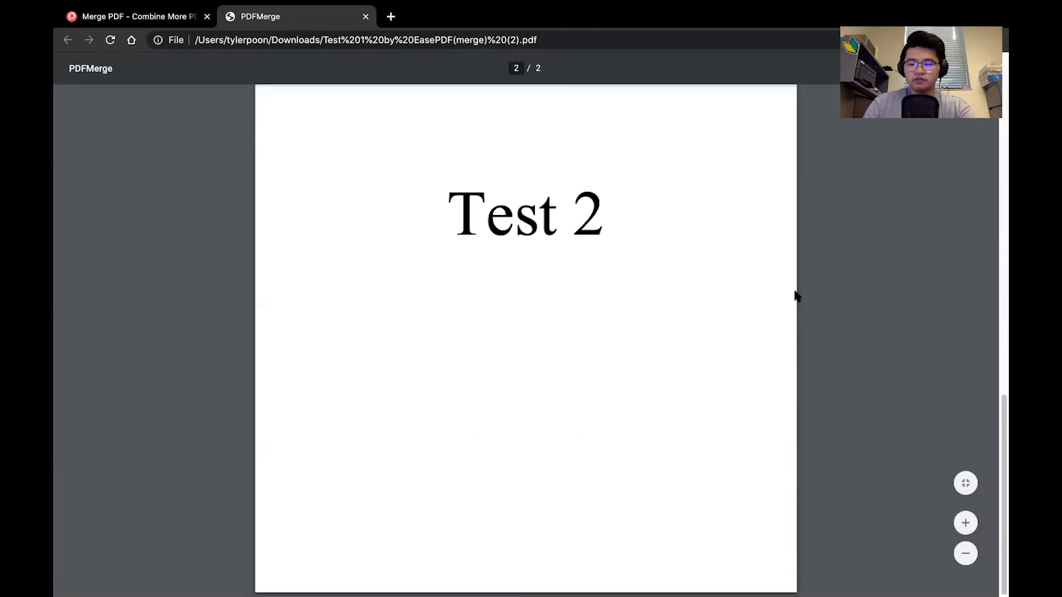
{"action": "scroll", "coordinate": [835, 299], "scroll_direction": "up", "scroll_amount": 10}
{"action": "scroll", "coordinate": [857, 334], "scroll_direction": "up", "scroll_amount": 4}
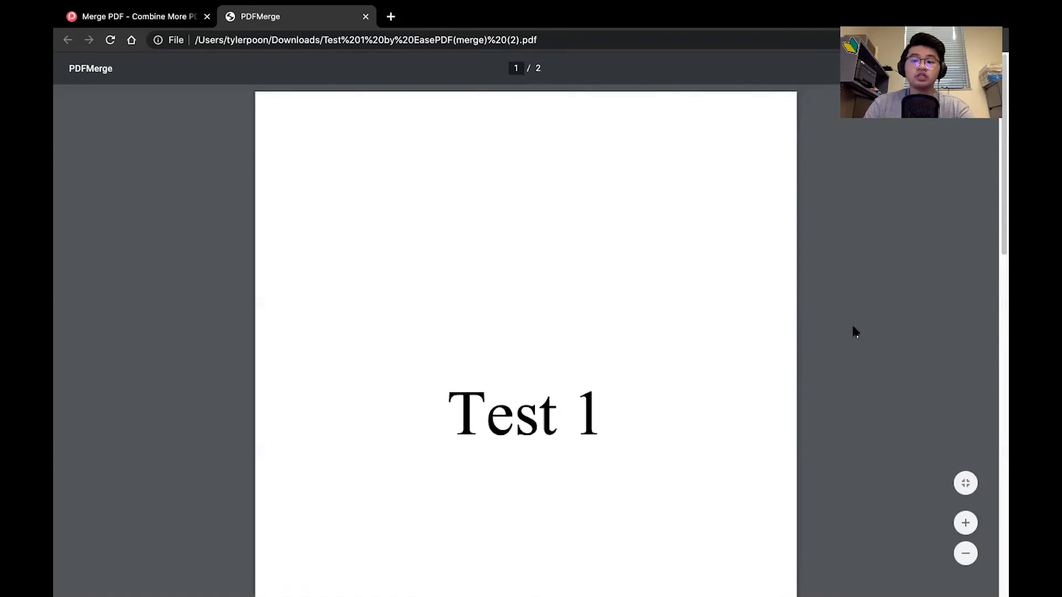